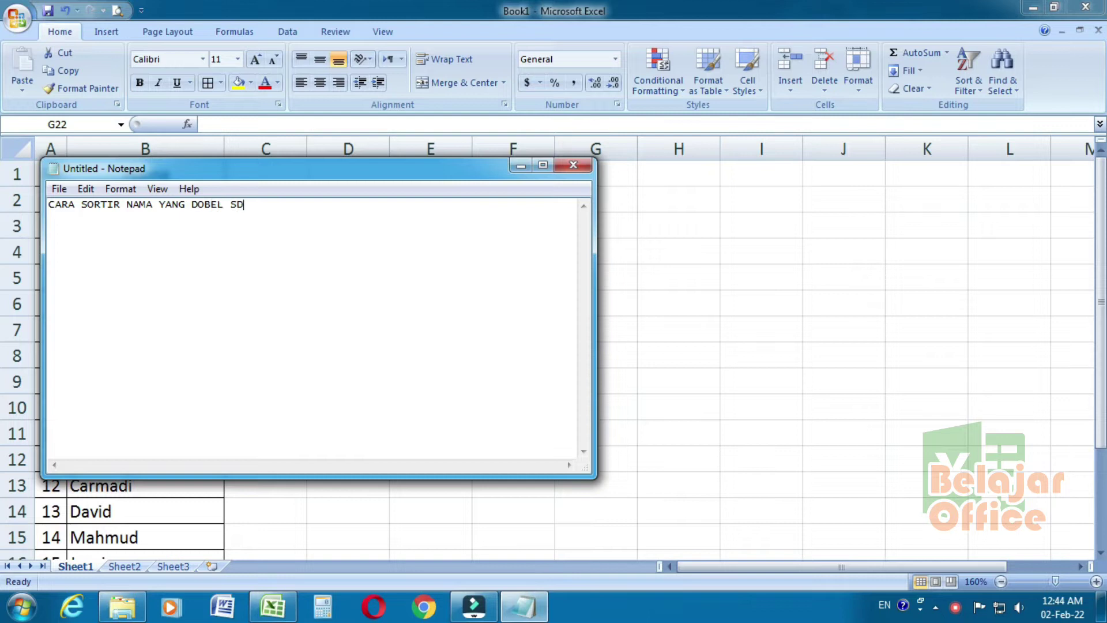
Complete the note's heading so it reads "CARA SORTIR NAMA YANG DOBEL DALAM SUATU DATA ...".
type("DALAM SUATU DATA")
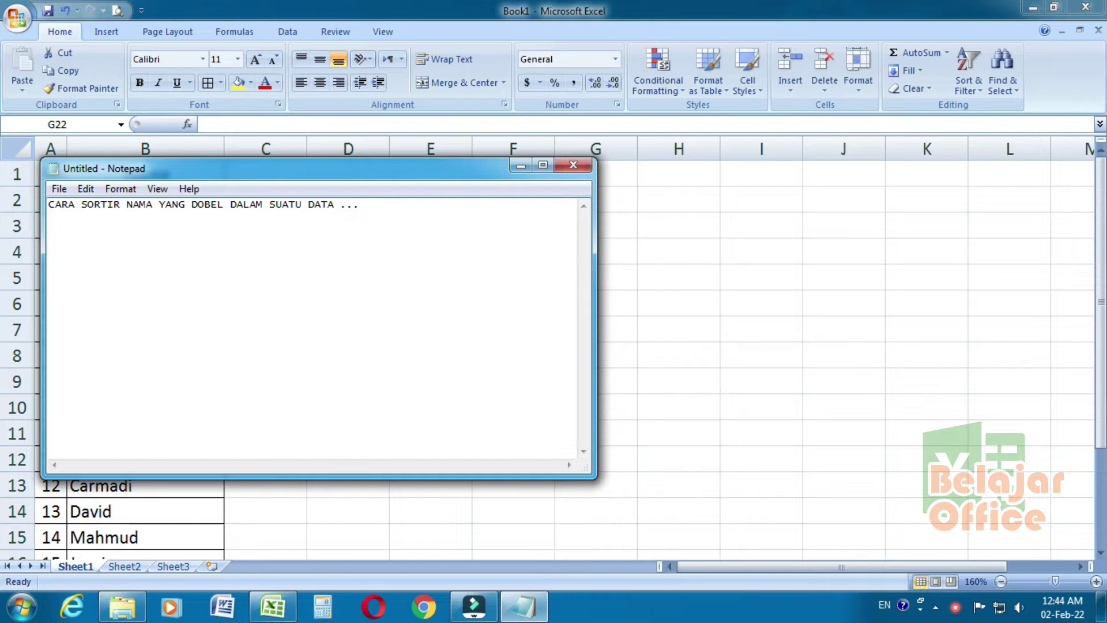
Switch to Excel and review the list of names in the Nama column.
left_click(655, 296)
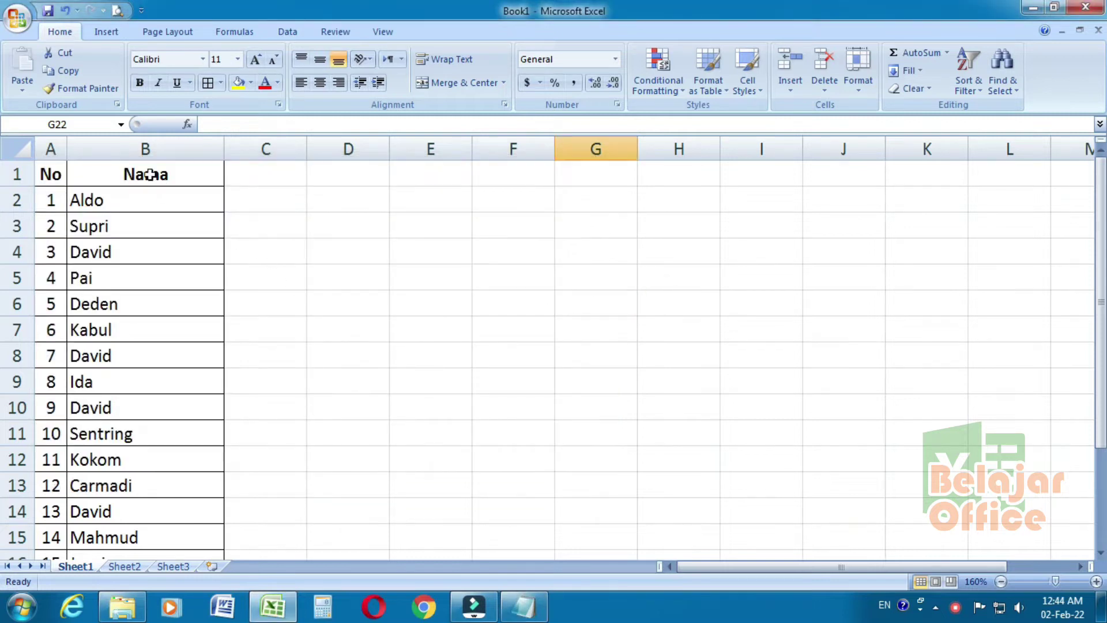
left_click(144, 149)
left_click_drag(136, 197, 133, 513)
scroll(121, 460, "up", 2)
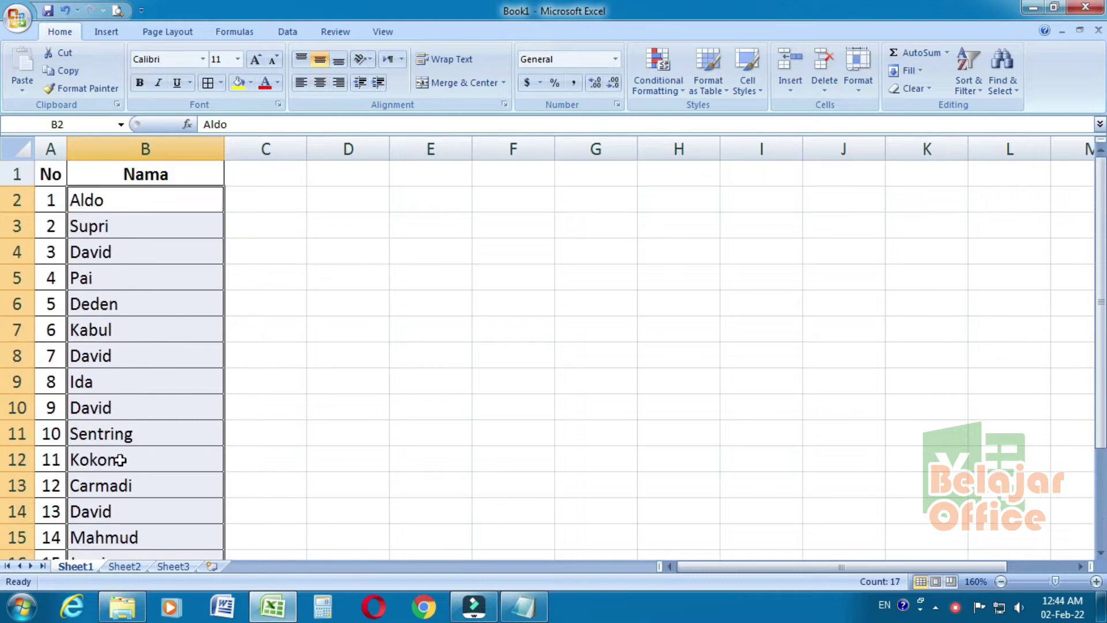
left_click(147, 200)
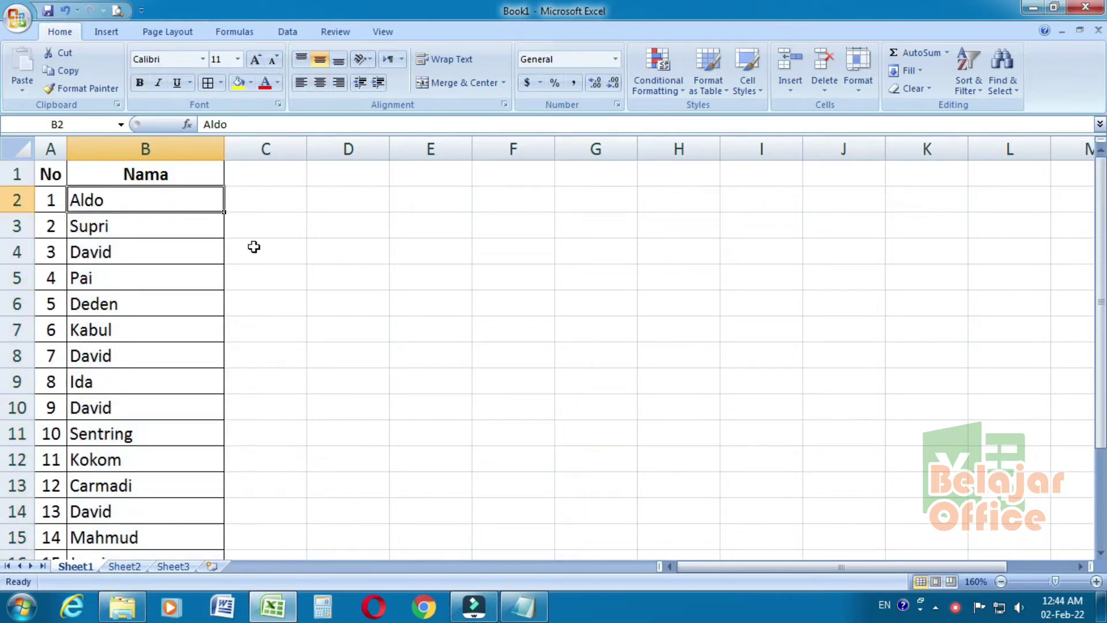
Switch to Notepad and add the line "CONTOH TERSEBUT ADALAH CONTOH KECIL" below the heading.
left_click(521, 607)
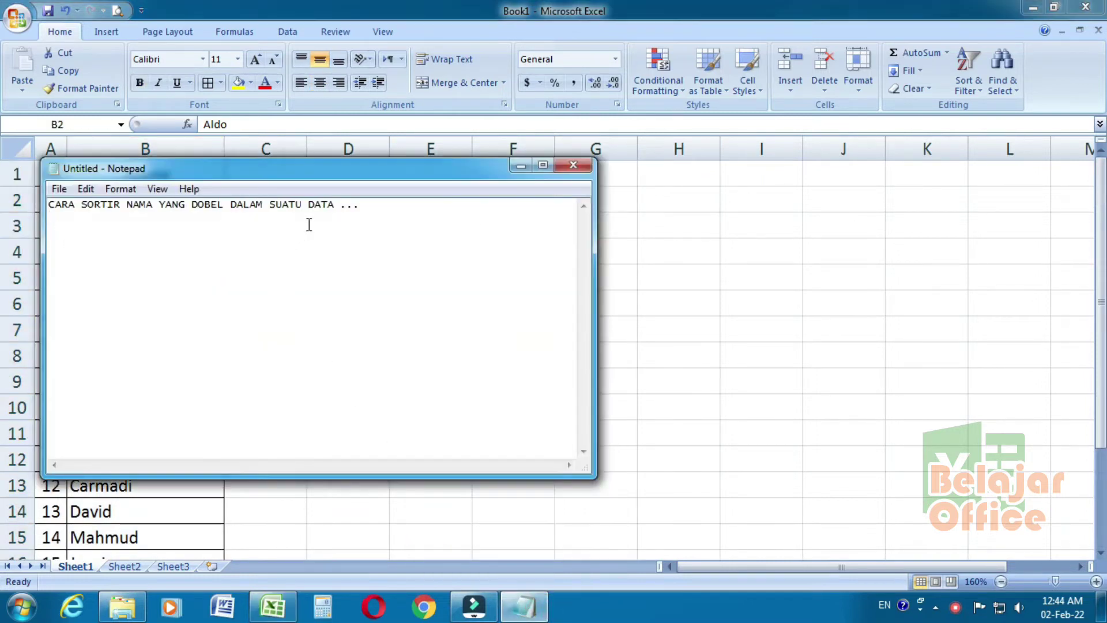
type("CONTOH T")
type("ERSEBUT ")
type("ADALAH")
type(" CONTOH KE")
type("CIL")
After a blank line, write "BIASANYA KITA DIHADAPKAN BANYAK SEKALI DATA DAN HARUS TAU MANA YANG DOBEL CARANYA".
type("BIASANYA ")
type("KITA ")
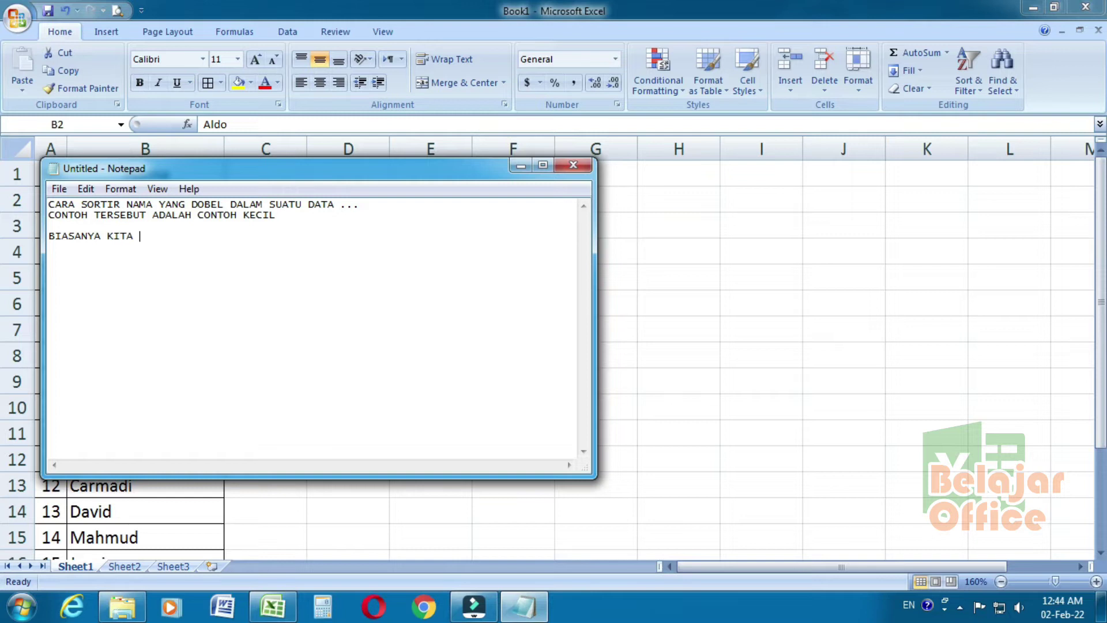
type("DIHADAPKAN BAN")
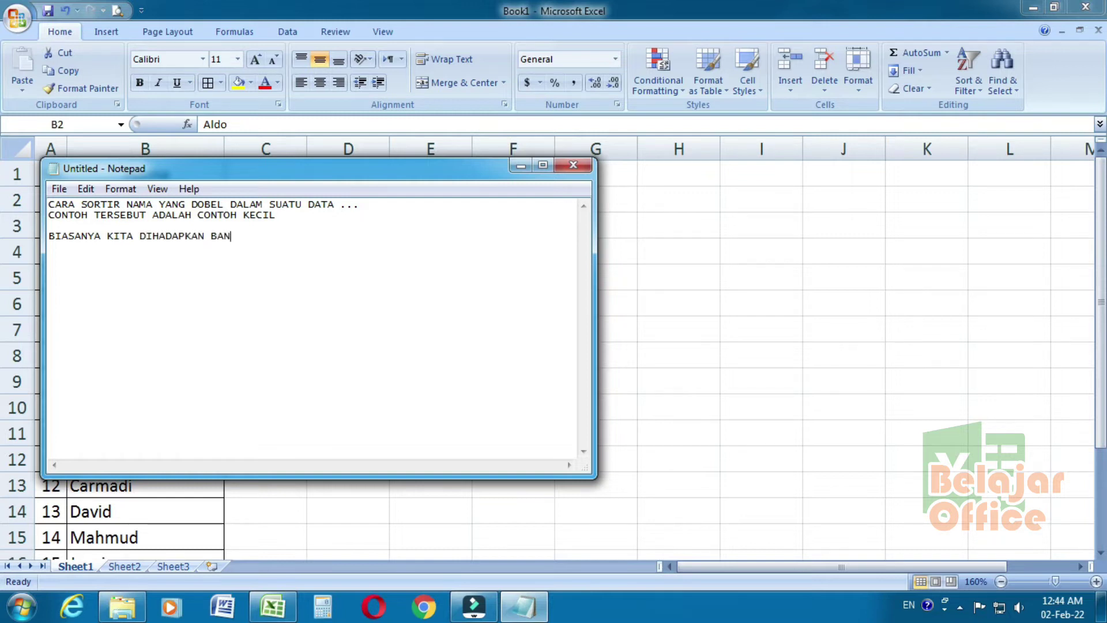
type("YAK SEKALI DATA D")
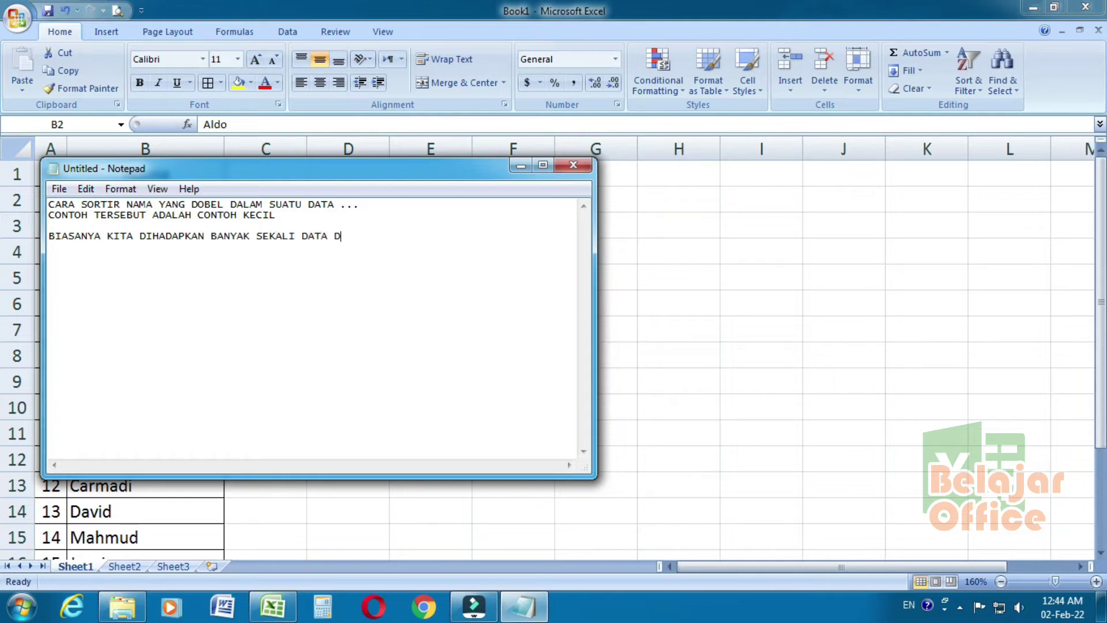
type("AN HARUS TAU MANA ")
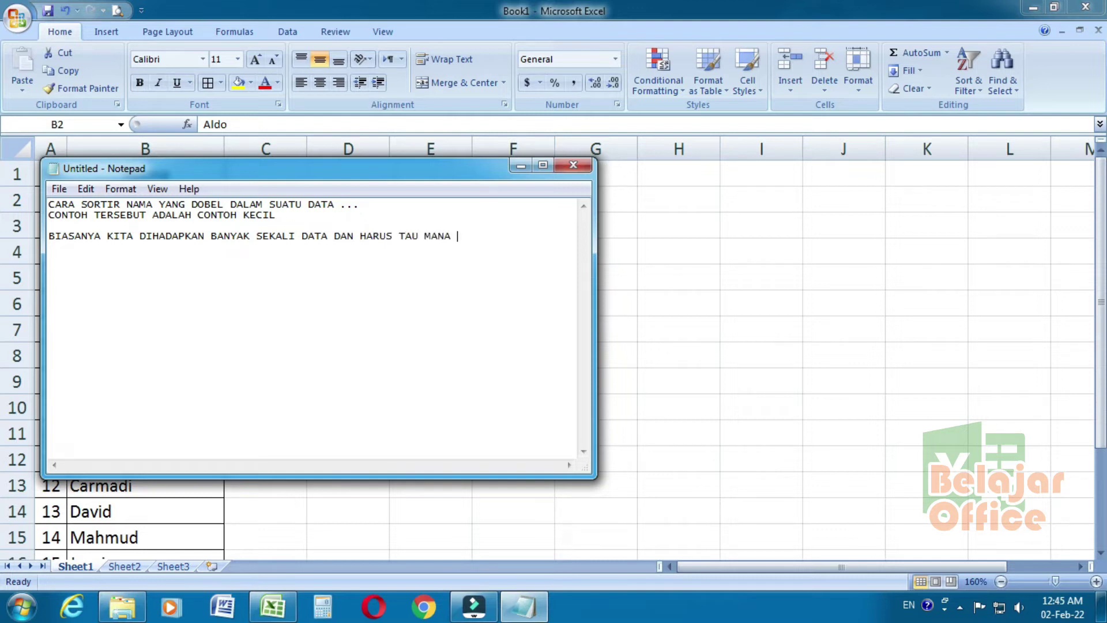
type("YANG DOBEL CARANYA ")
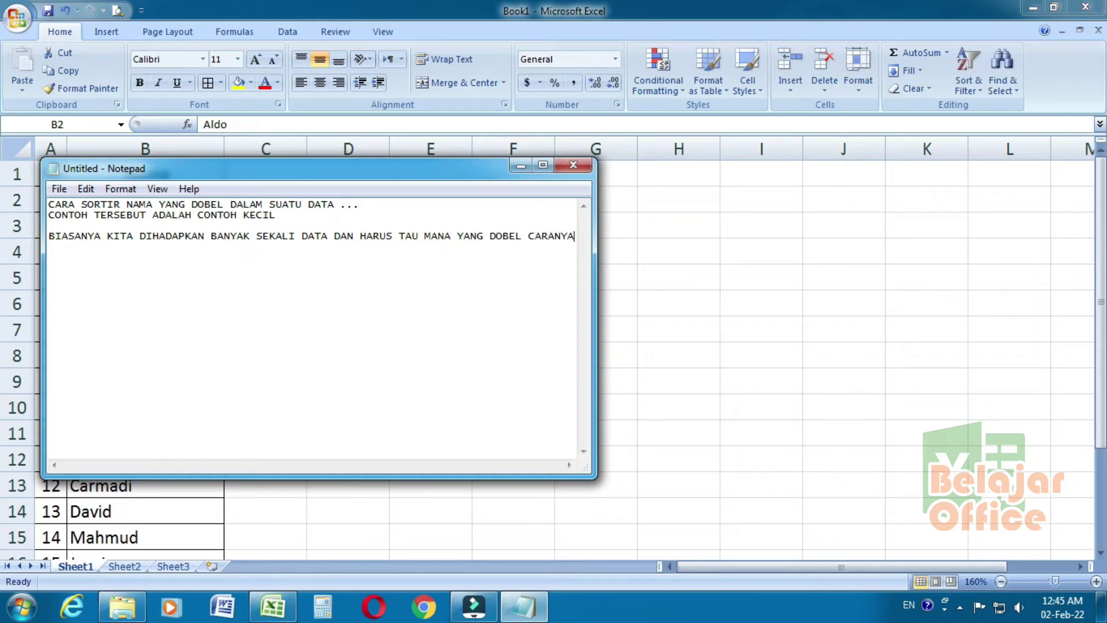
End the sentence with "ADALAH :" and write "SEBAGAI BERIKUT..." on the following line.
type("ADALAH :")
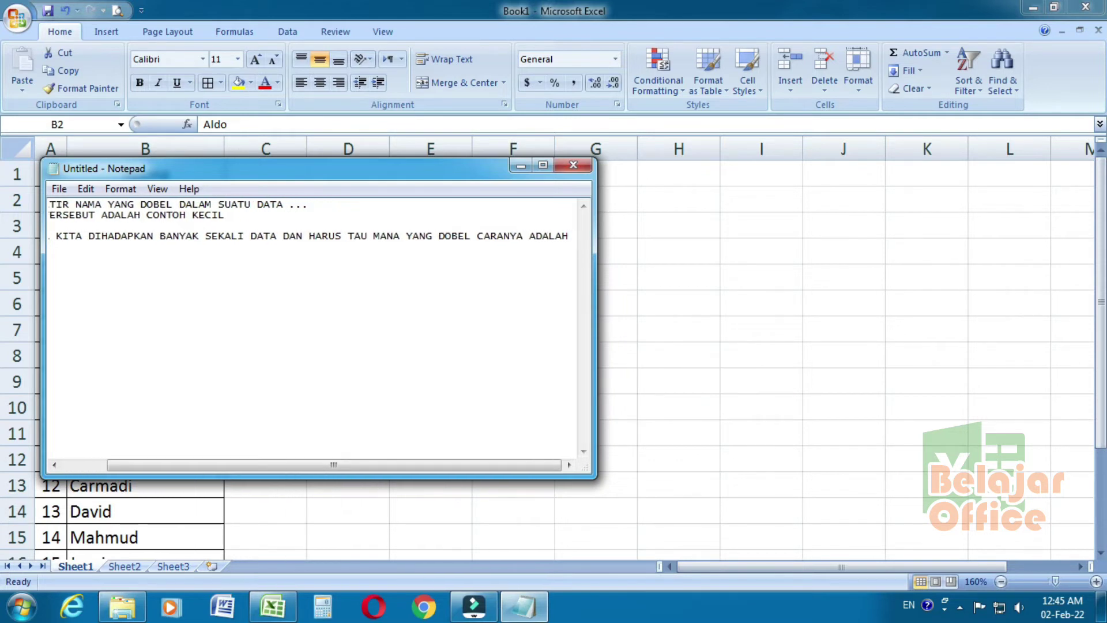
key("Return")
type("1")
key("BackSpace")
type("S")
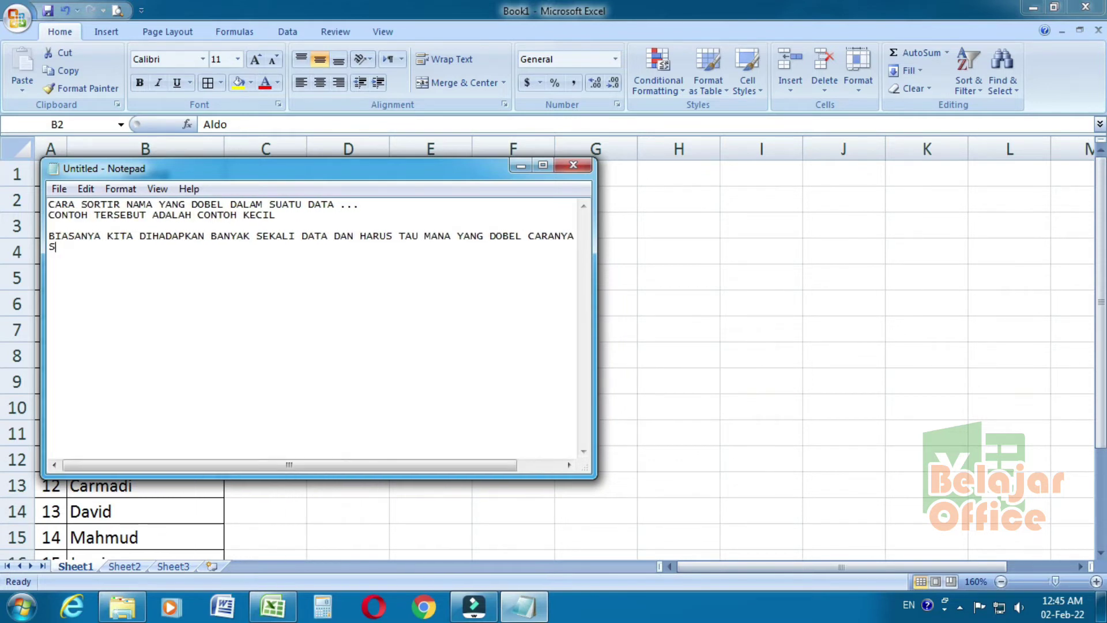
type("EBAGAI BERIKUT...")
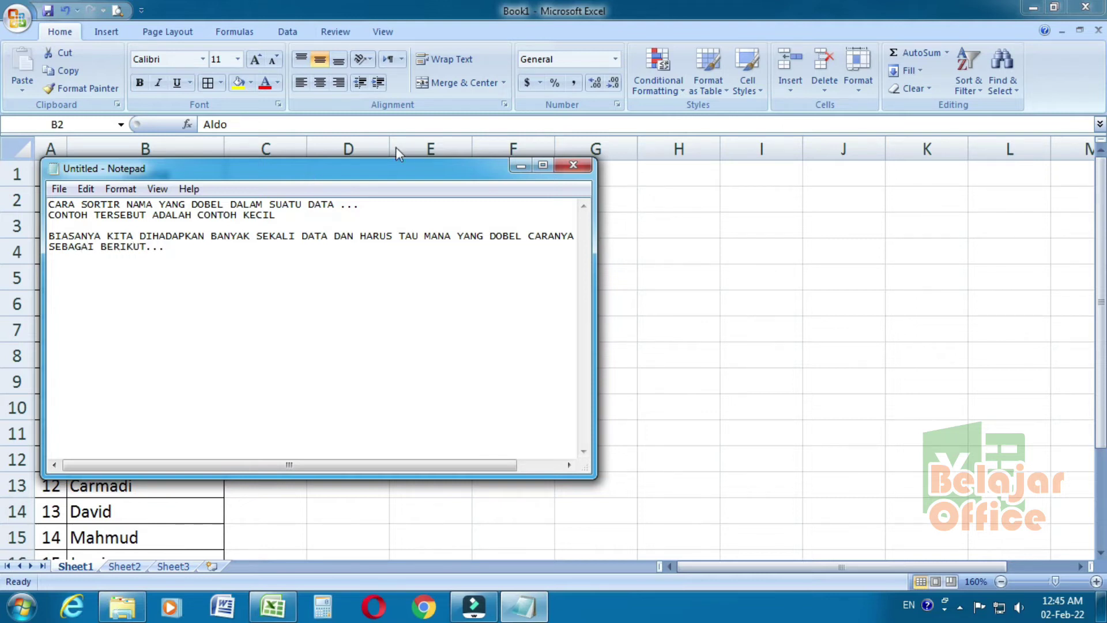
Switch to Excel and conditionally format duplicate values in the whole Nama column with Light Red Fill with Dark Red Text.
left_click(922, 355)
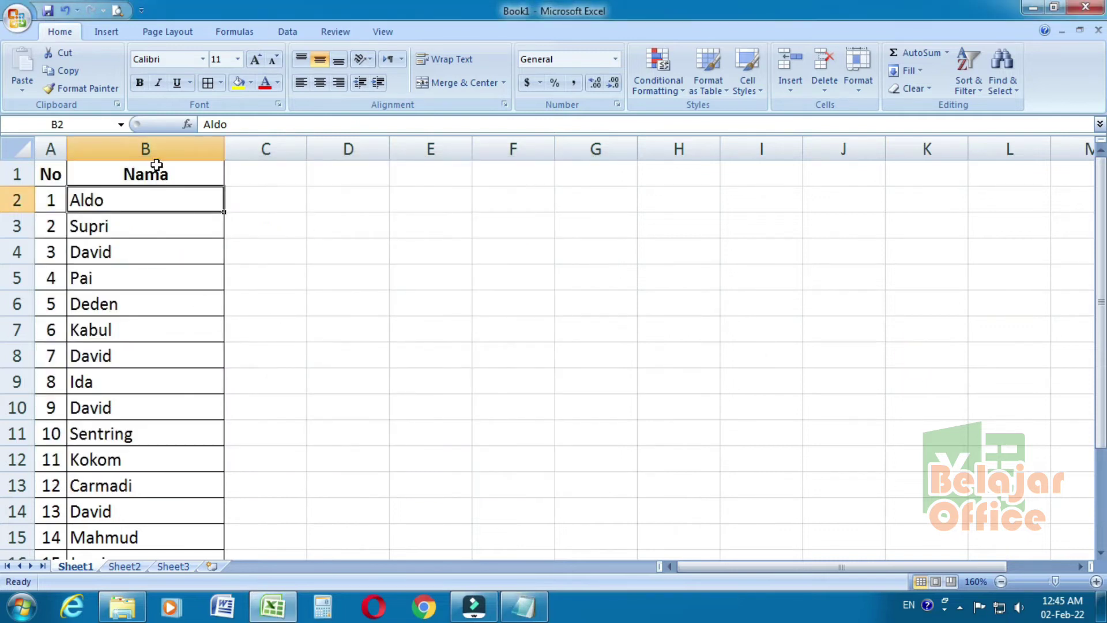
scroll(75, 247, "down", 2)
scroll(74, 247, "down", 2)
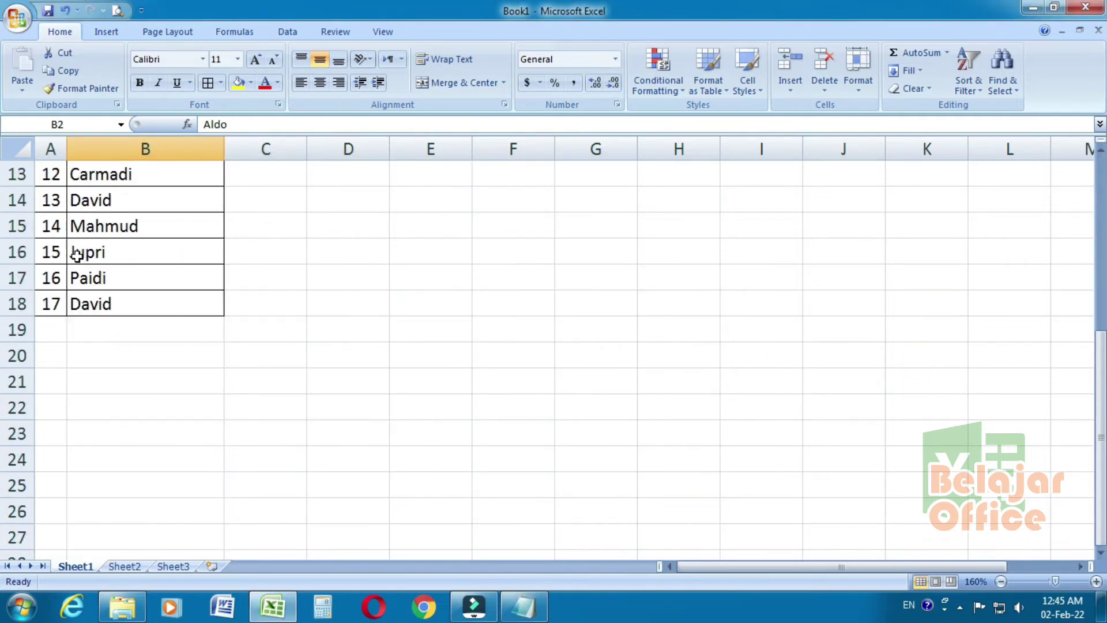
scroll(74, 249, "up", 4)
left_click(117, 149)
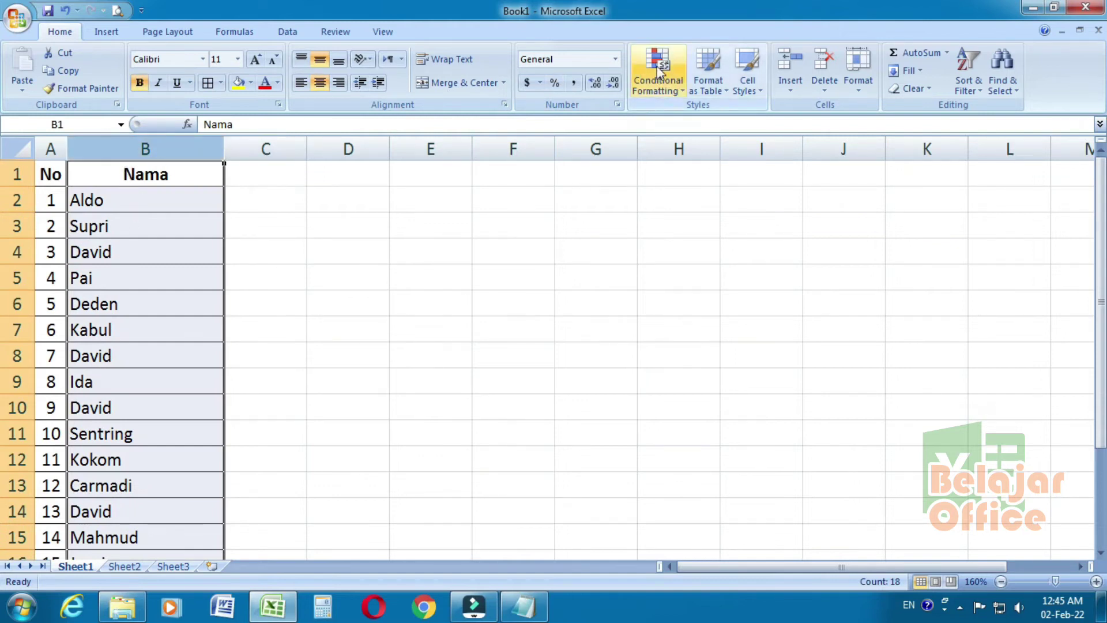
left_click(661, 85)
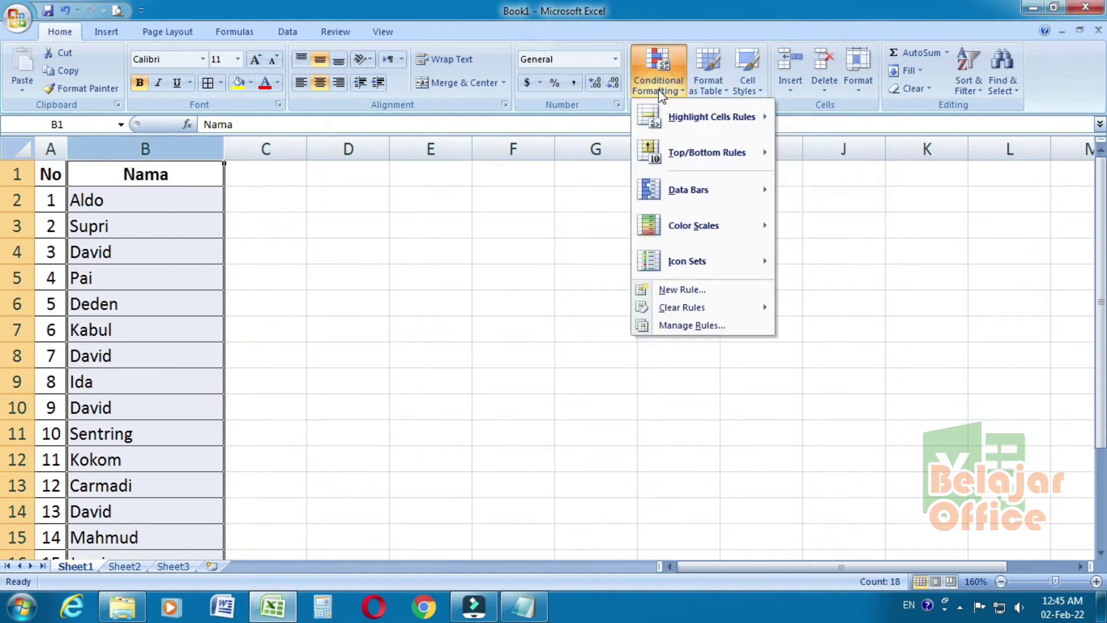
mouse_move(712, 121)
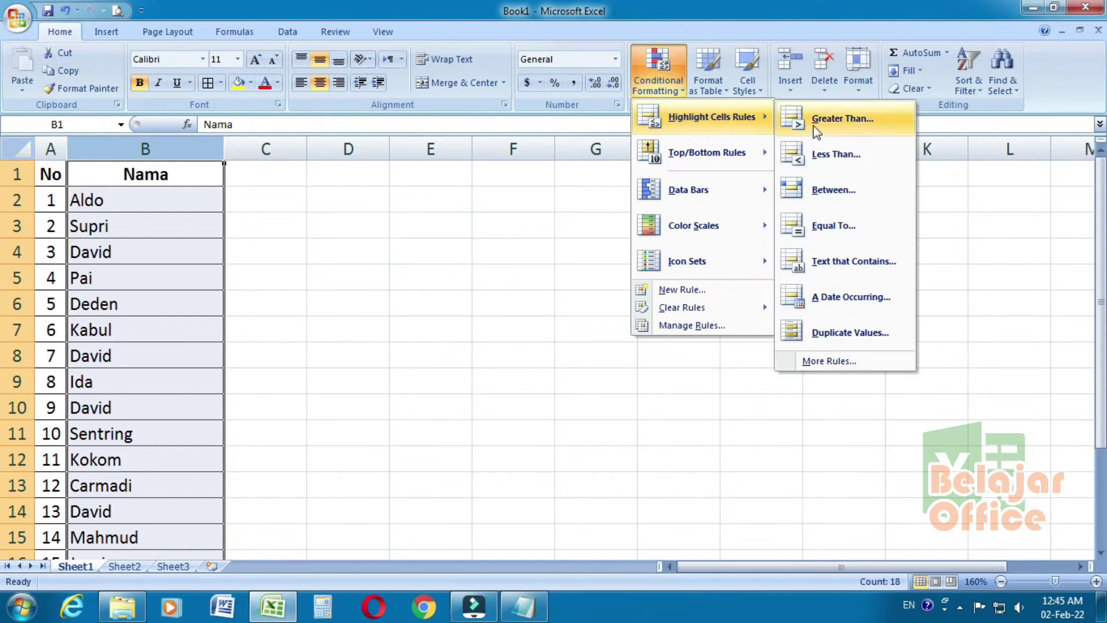
left_click(847, 328)
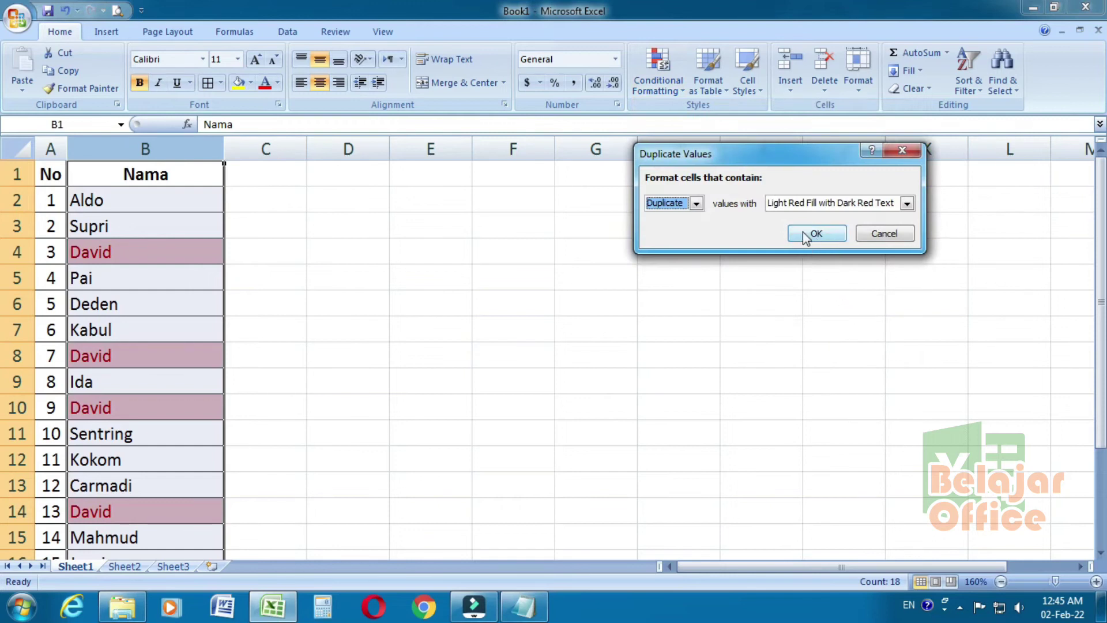
left_click(819, 234)
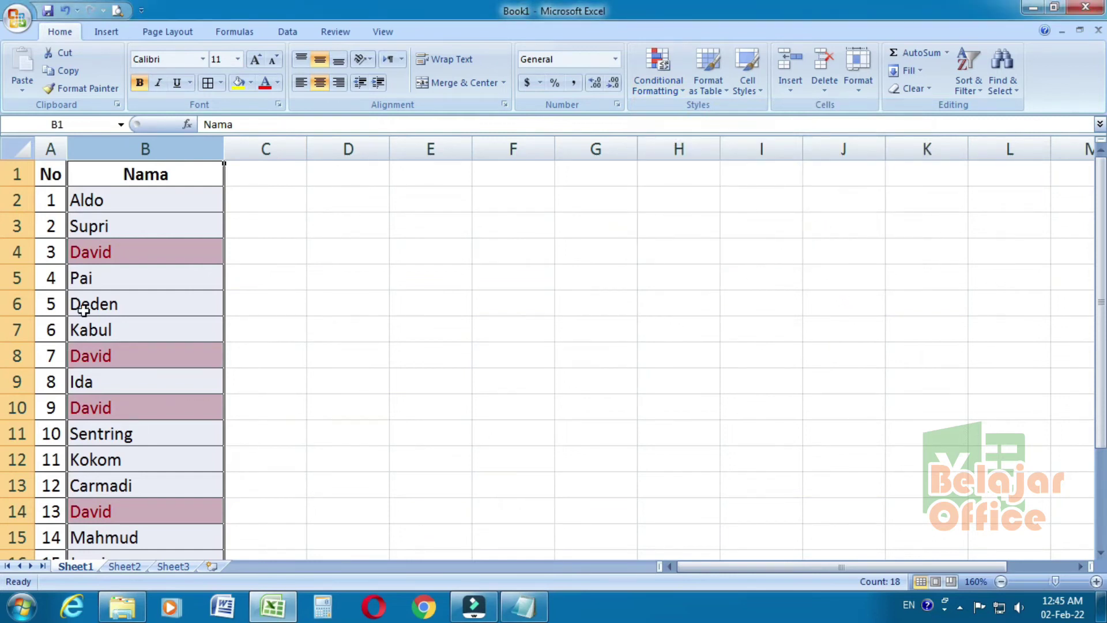
scroll(116, 374, "down", 3)
scroll(116, 376, "up", 1)
scroll(116, 376, "up", 2)
Switch to Notepad and add the first list item "1. Conditional formatting" below the introduction.
left_click(524, 606)
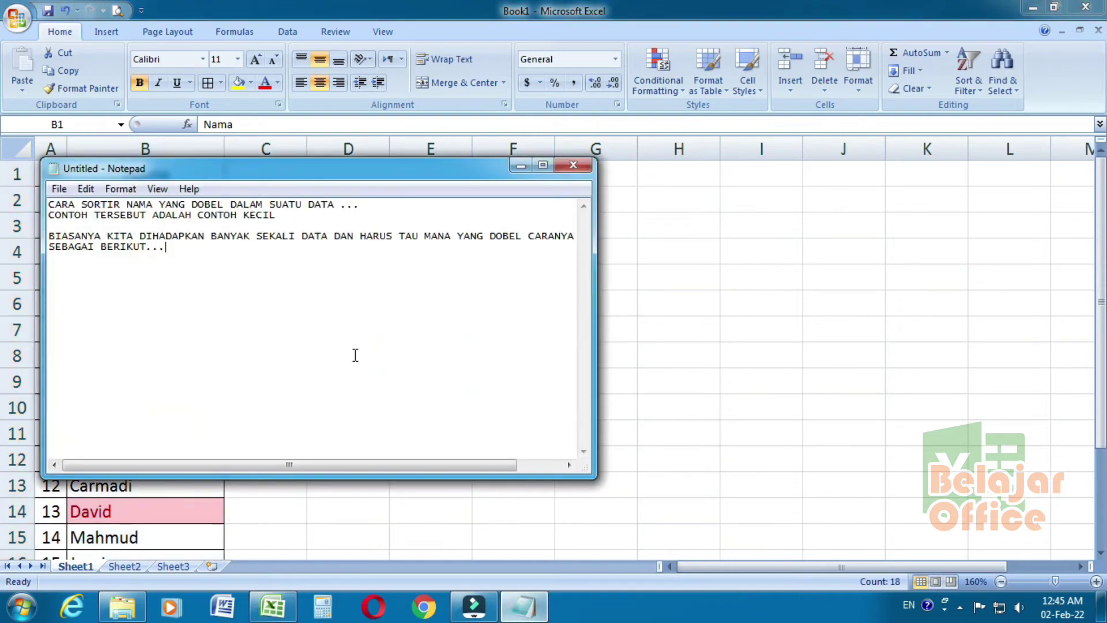
type("1")
type(". CO")
type("ond")
type("itio")
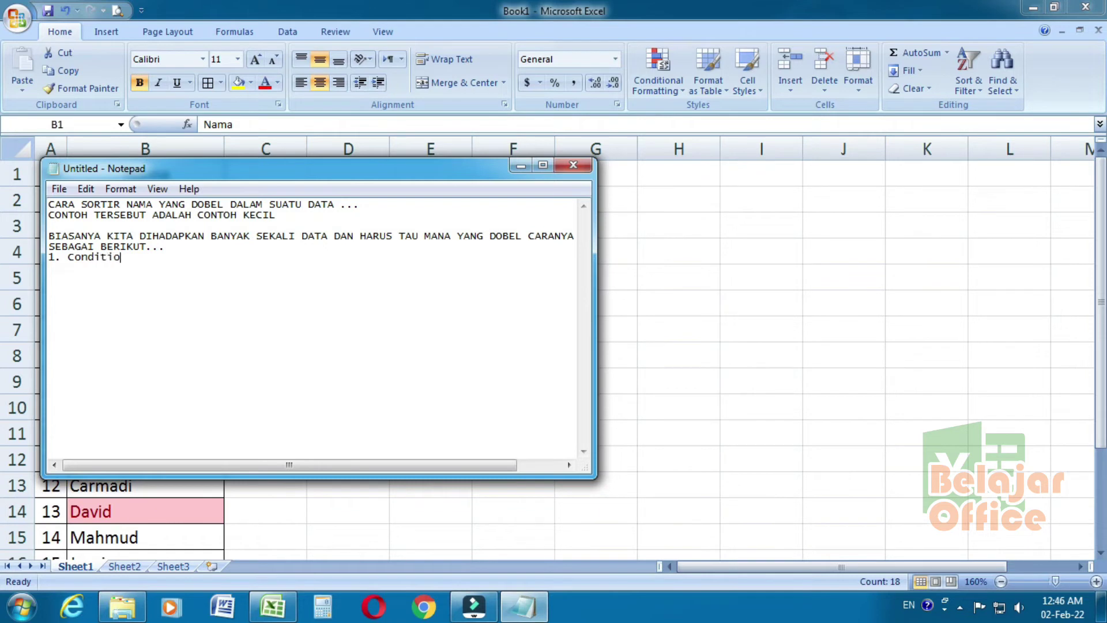
type("nal formatting")
Add the second list item "2. Cari yang data dobel".
type("2.")
type("pti")
key("BackSpace")
key("BackSpace")
key("BackSpace")
type("Cari yang ")
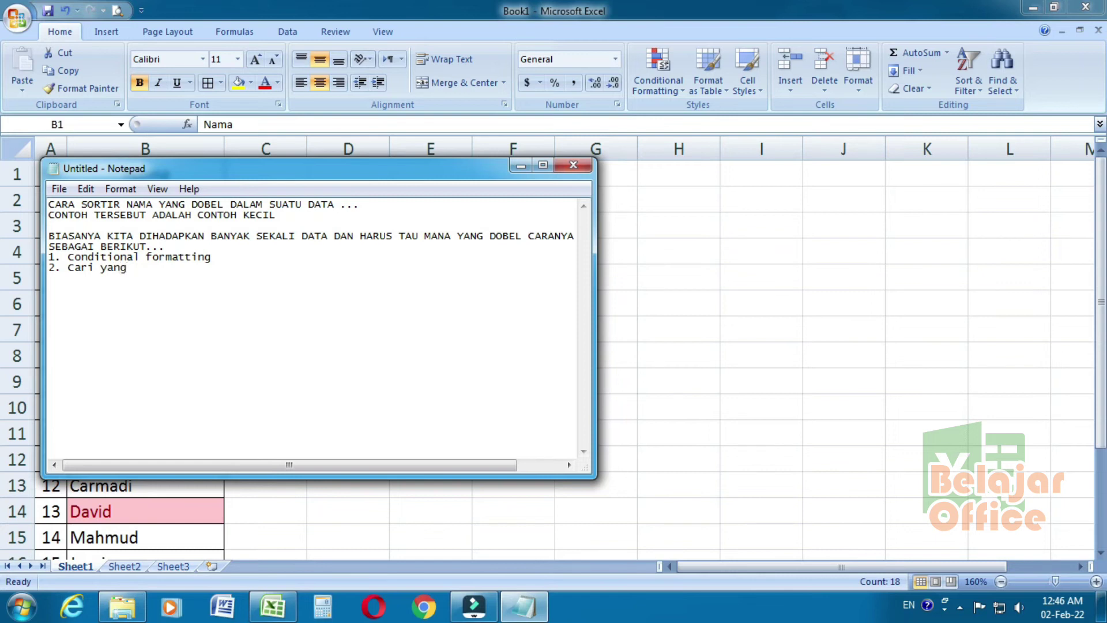
type("tu")
key("BackSpace")
key("BackSpace")
type("data ")
type("dobel  ")
Add the heading "Catatan !!!" below the numbered list, separated by a blank line.
type("Catata")
type("n")
type(" !!!")
key("Return")
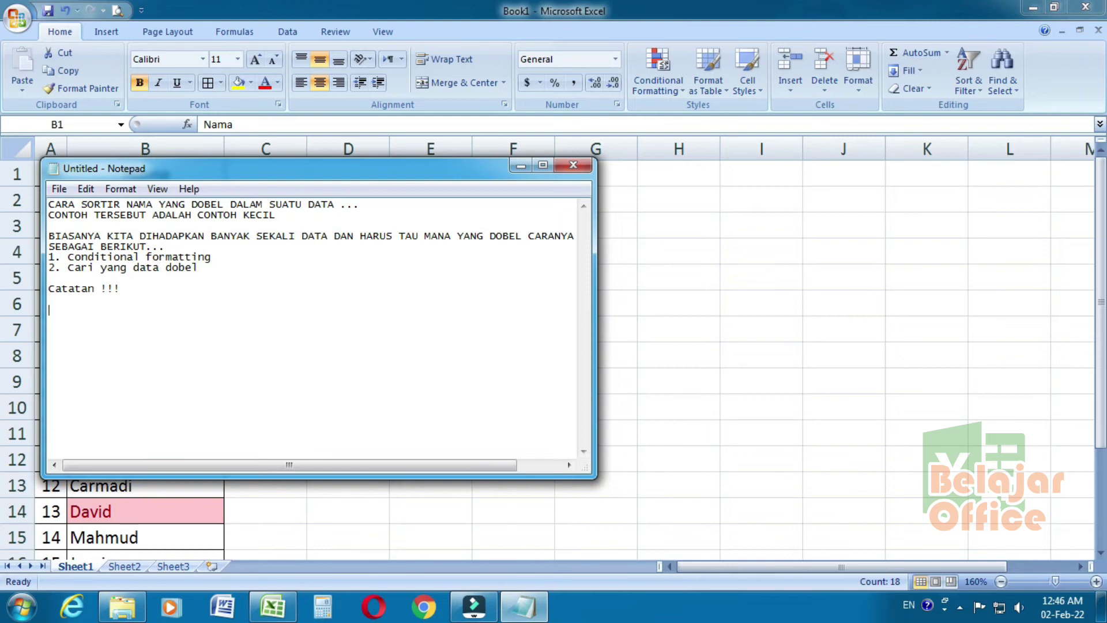
Write the remark "Nama yang di kita cari tau dobel atau tidak penulisannya harus sama" under the Catatan heading.
type("Nama yang di kita c")
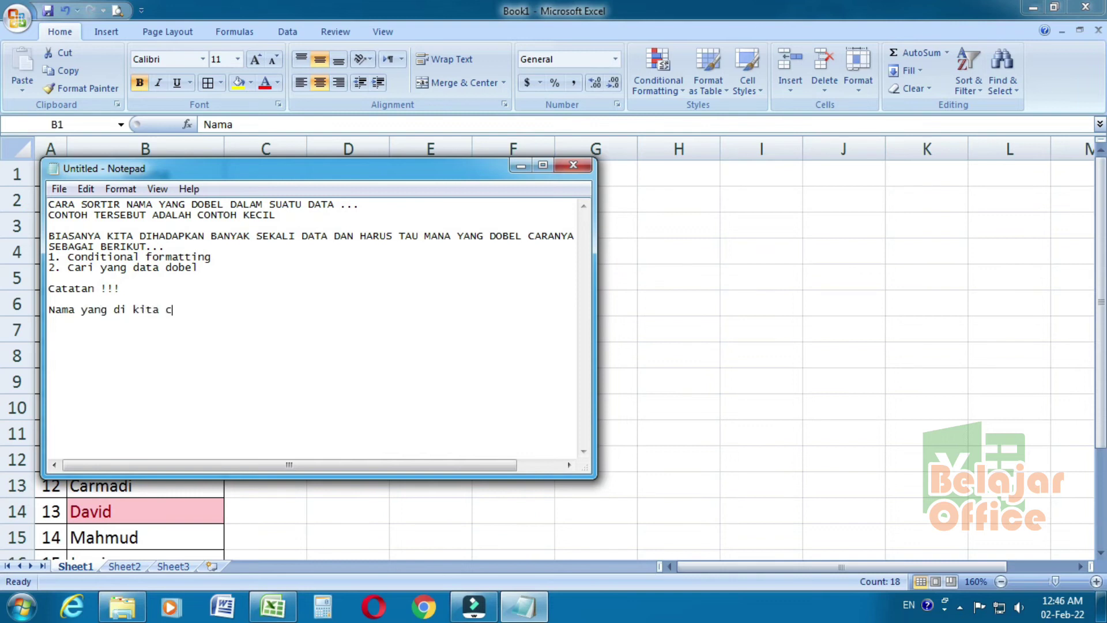
type("ari tau dobel atau tidah")
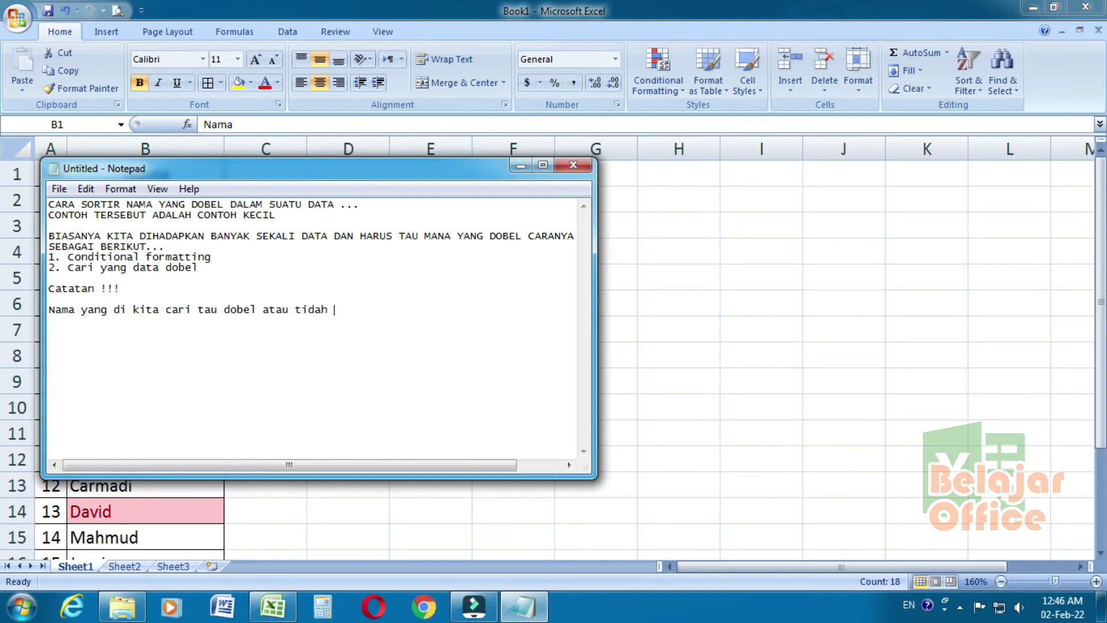
key("BackSpace")
key("BackSpace")
type("k harus")
key("BackSpace")
key("BackSpace")
key("BackSpace")
key("BackSpace")
key("BackSpace")
key("BackSpace")
type("penulisannya harus sama ")
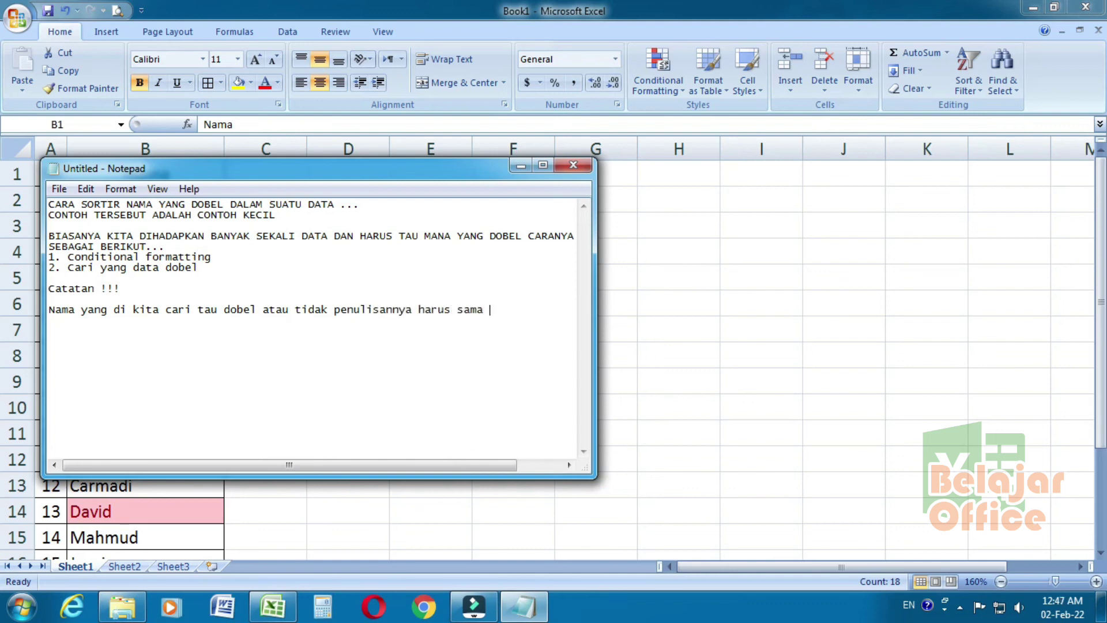
Finish the remark with "persis..." and add the closing line "SEMOGA BERMANFAAT" after a blank line.
type("persis")
type("...  ")
type("SEMOGA BERMAN")
type("FAAT")
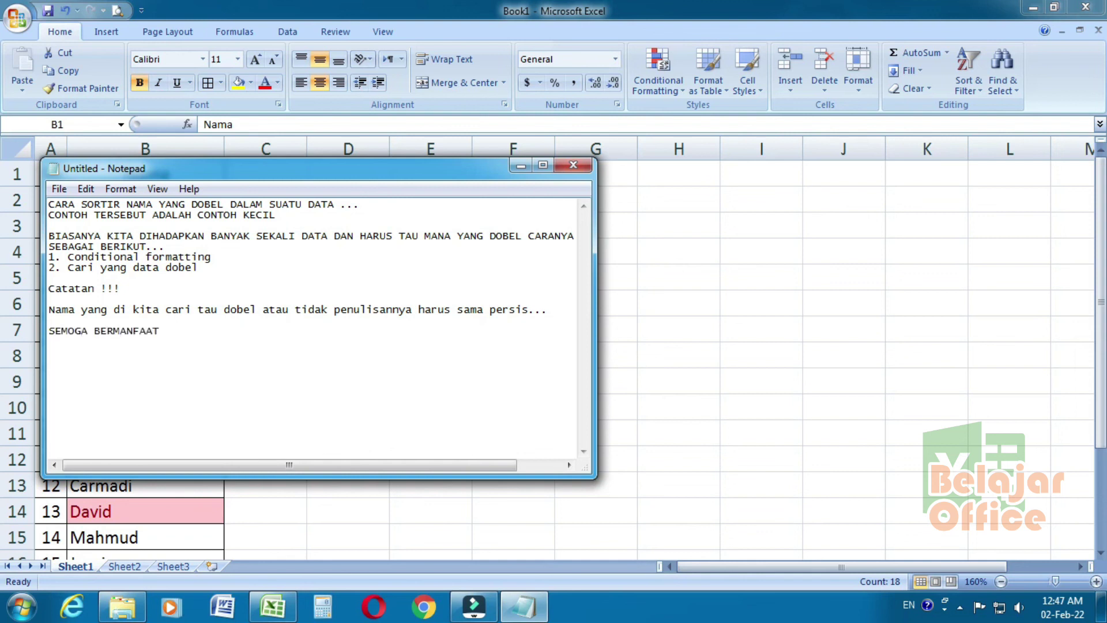